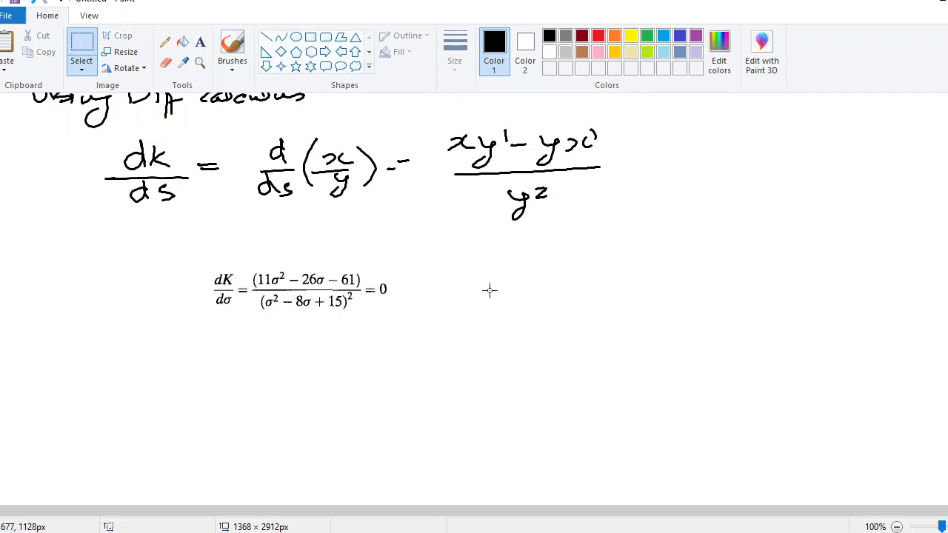
- Switch back to the freehand brush for handwriting
click(232, 48)
- Write '= 0' after the (xy'−yx')/y² fraction and start writing 11s² beside the textbook equation
mouse_move(645, 151)
mouse_down()
mouse_move(620, 153)
mouse_move(637, 163)
mouse_up()
drag(710, 137, 707, 134)
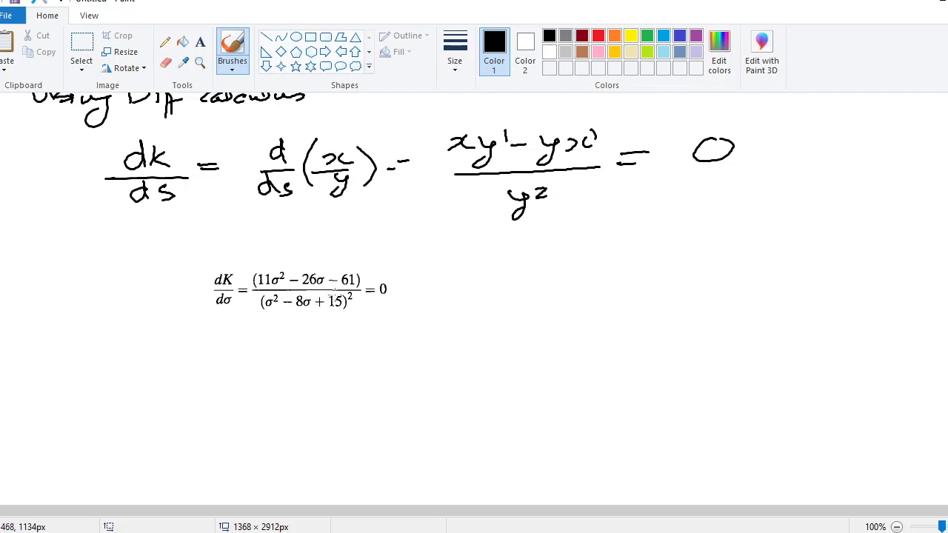
scroll(335, 294, up, 3)
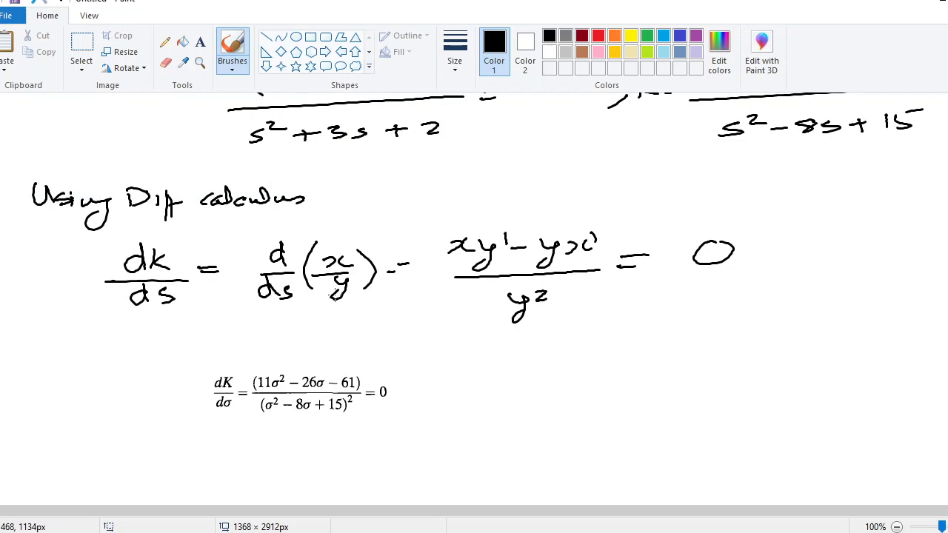
scroll(335, 294, down, 3)
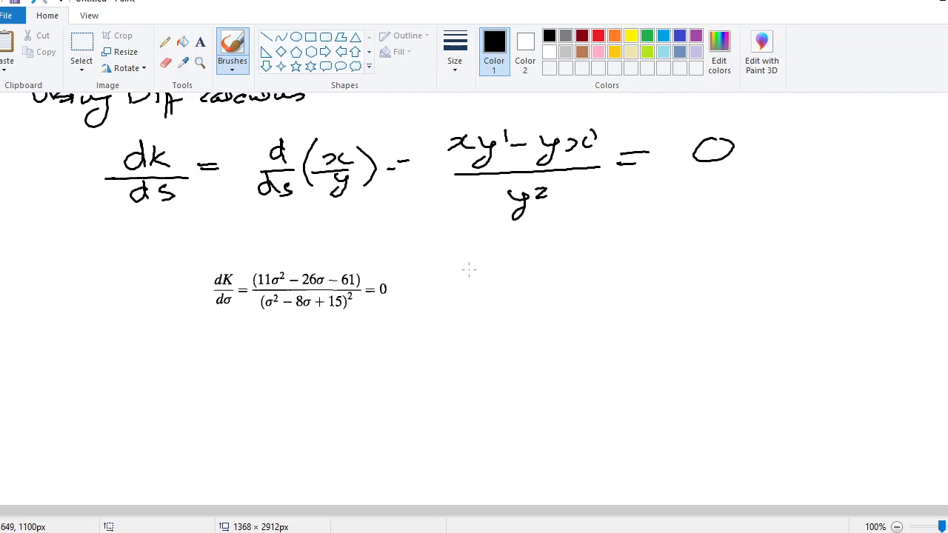
mouse_move(468, 268)
mouse_down()
mouse_move(471, 295)
mouse_move(490, 292)
mouse_up()
- Finish handwriting 11s² − 26s − 61 = 0 beside the typeset equation
drag(519, 274, 495, 293)
drag(519, 266, 564, 280)
mouse_move(568, 271)
mouse_down()
mouse_move(581, 268)
mouse_move(592, 291)
mouse_move(753, 265)
mouse_up()
drag(723, 276, 794, 258)
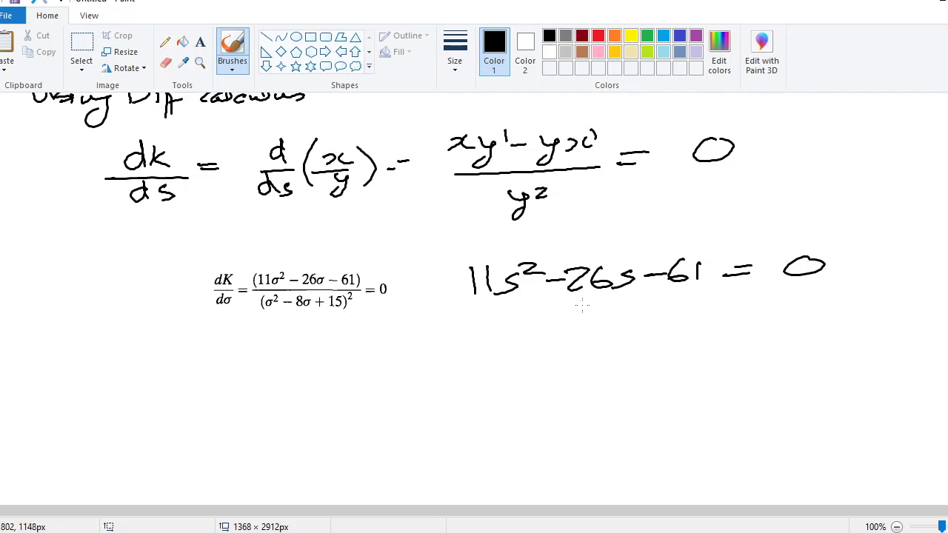
- Draw an arrow from the y² derivative fraction to the new equation
drag(453, 198, 348, 253)
drag(353, 235, 378, 258)
drag(433, 193, 458, 216)
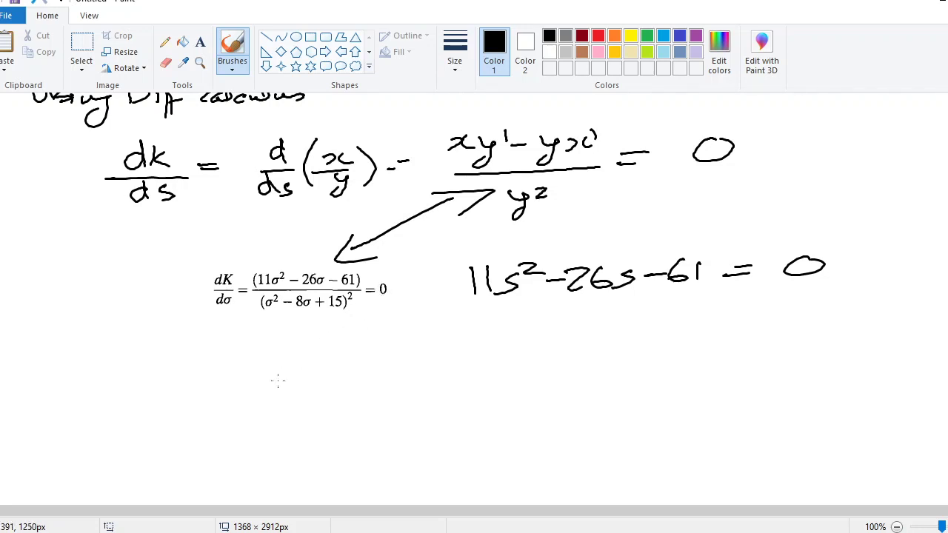
- Draw a down arrow under 11s² − 26s − 61 = 0 and write 'Roots of the quadratic equation' below
drag(616, 305, 631, 335)
drag(631, 336, 655, 321)
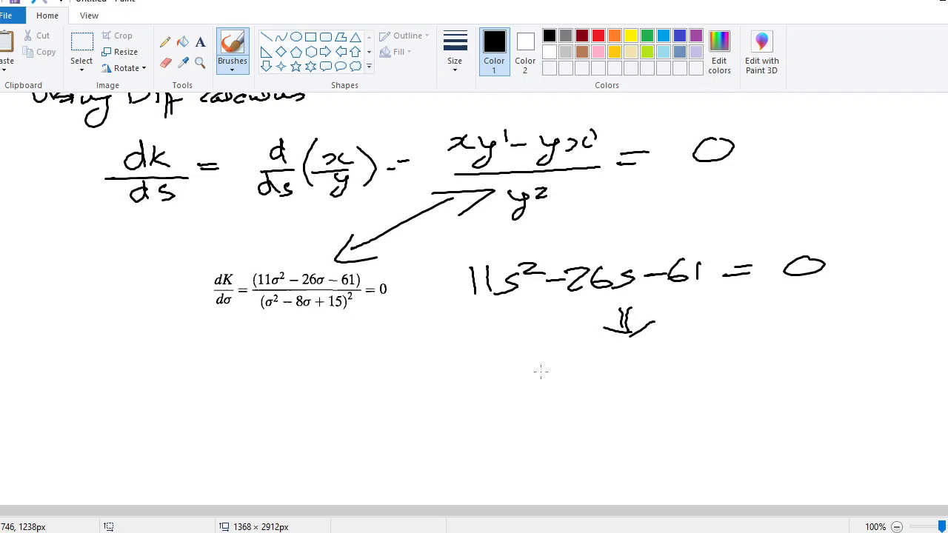
mouse_move(526, 363)
mouse_down()
mouse_move(580, 384)
mouse_move(584, 364)
mouse_move(603, 374)
mouse_move(601, 366)
mouse_move(657, 369)
mouse_move(661, 357)
mouse_move(647, 383)
mouse_move(790, 356)
mouse_move(802, 367)
mouse_move(820, 345)
mouse_move(926, 362)
mouse_move(883, 391)
mouse_move(915, 391)
mouse_move(947, 379)
mouse_up()
drag(866, 388, 877, 384)
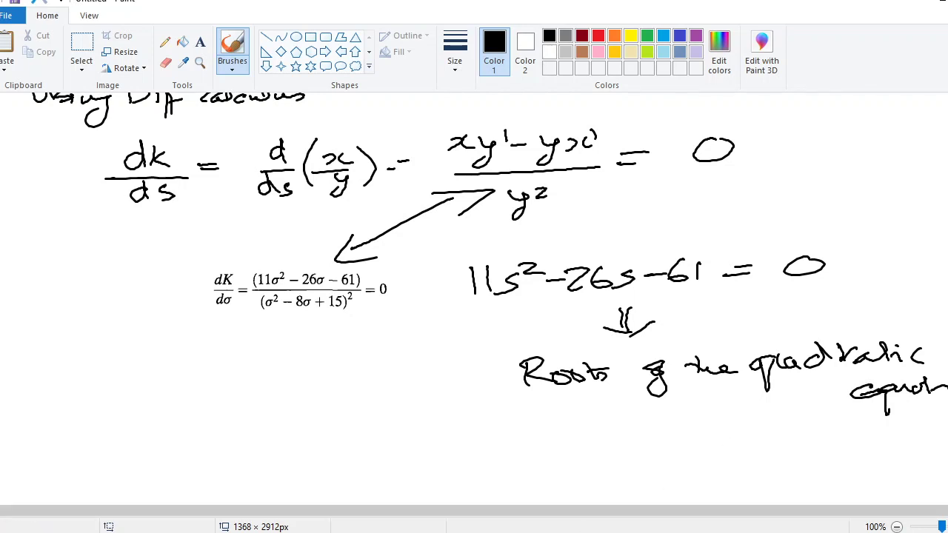
mouse_move(557, 532)
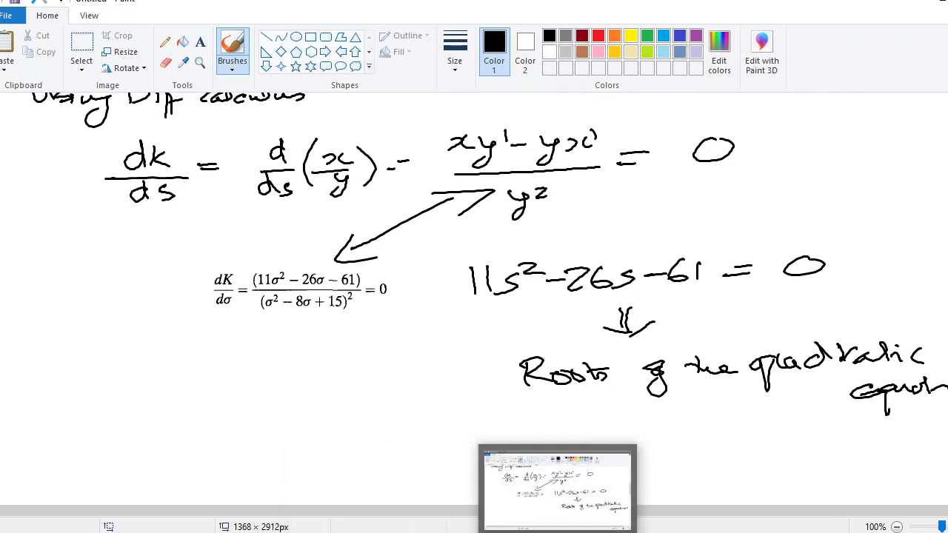
- Snapshot-copy the textbook's σ = −1.45 and 3.82 solution from page 404
click(441, 489)
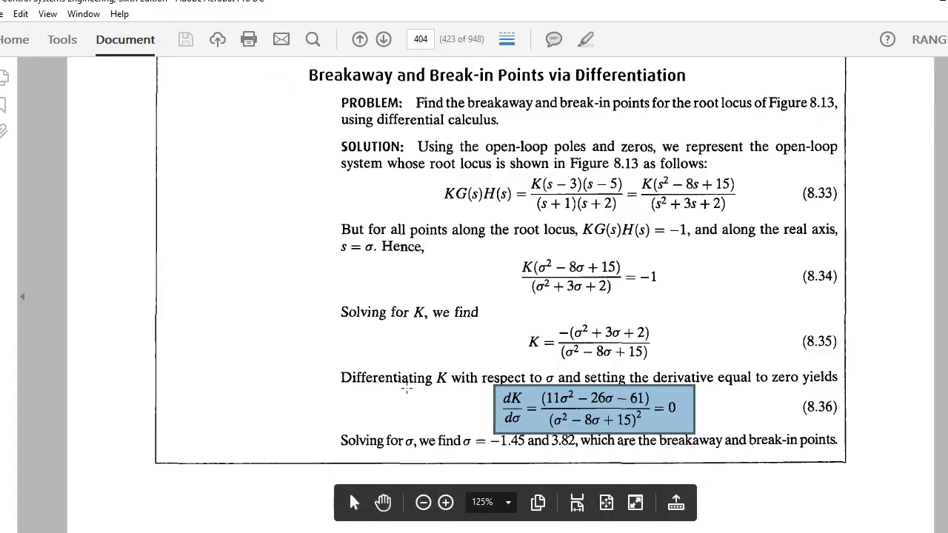
scroll(407, 388, down, 2)
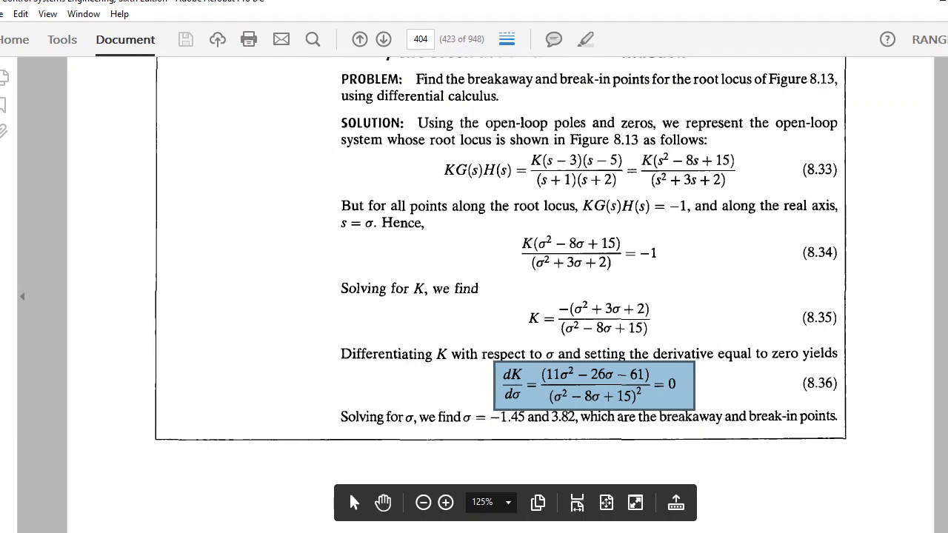
click(513, 437)
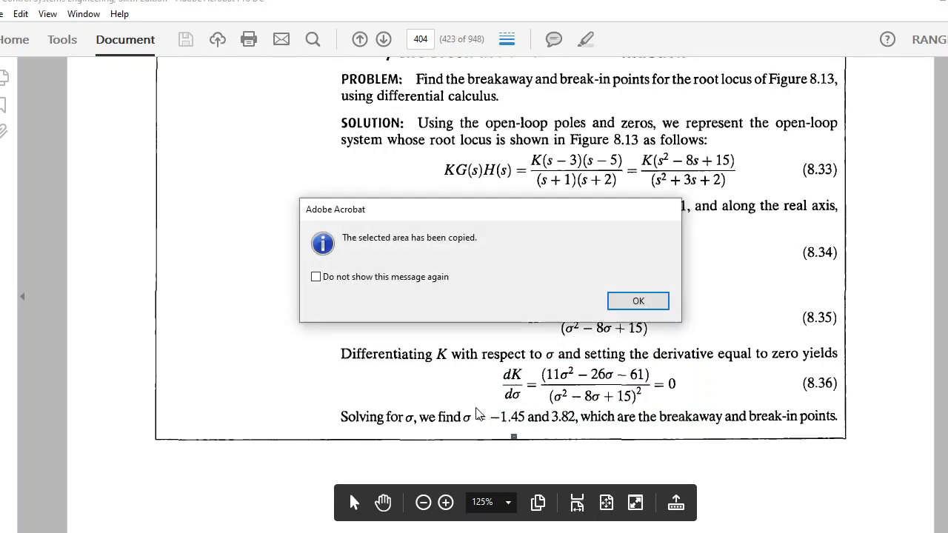
click(639, 302)
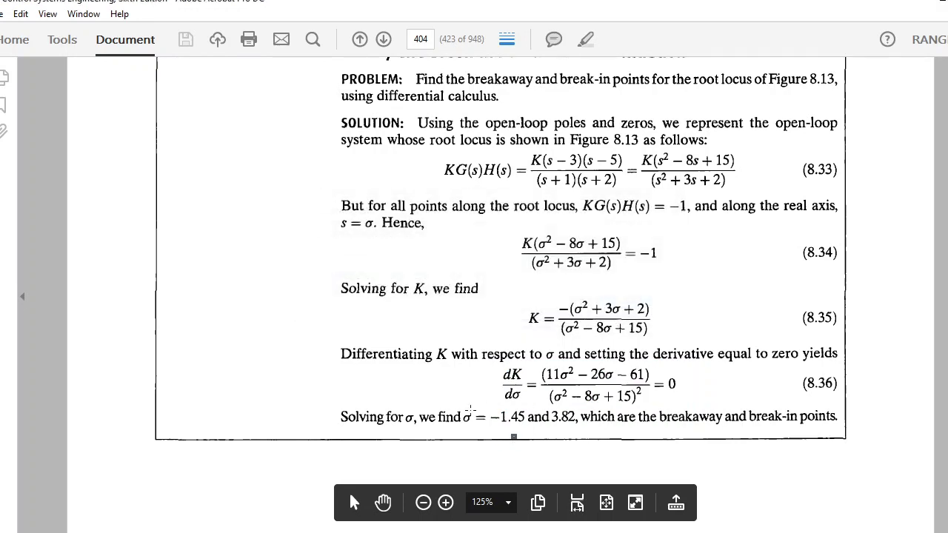
drag(460, 401, 579, 433)
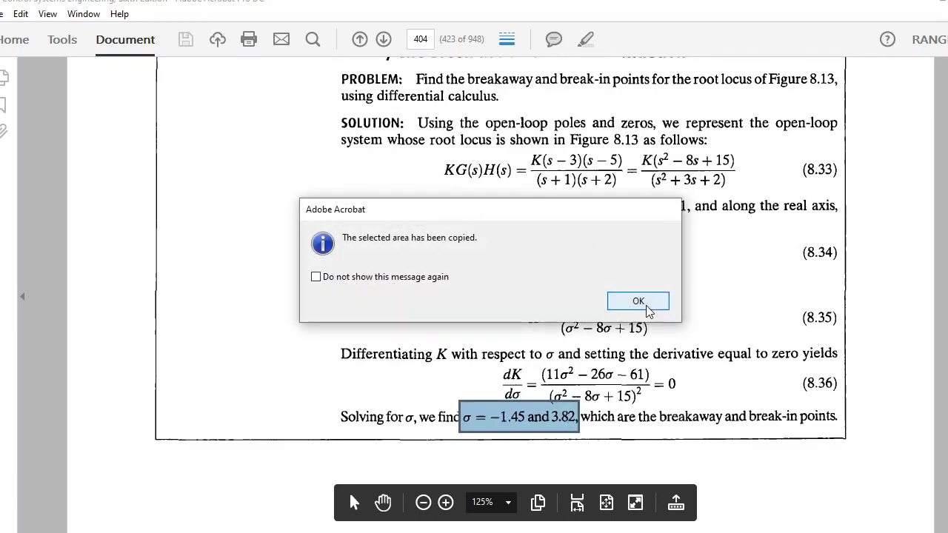
click(638, 301)
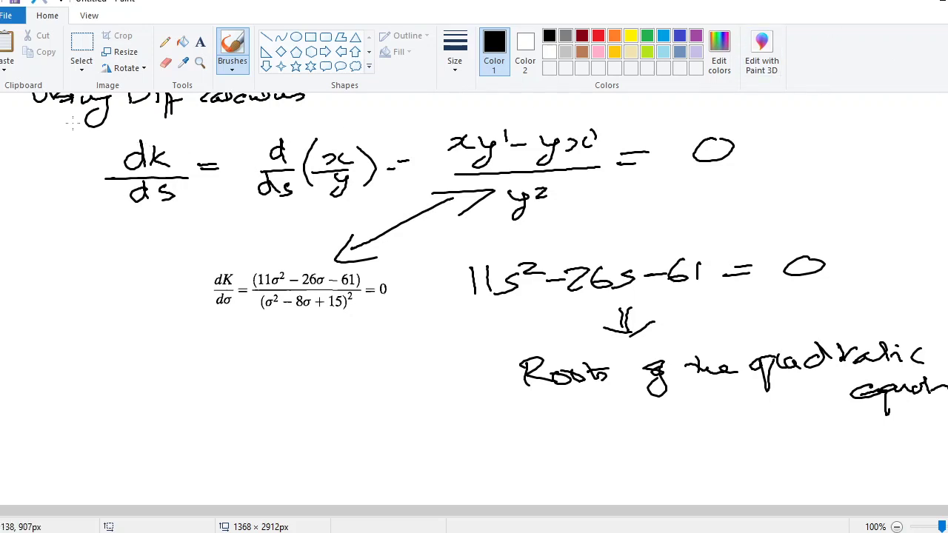
- Paste the σ = −1.45 and 3.82 image below the handwritten notes
click(2, 63)
drag(66, 109, 444, 412)
click(631, 418)
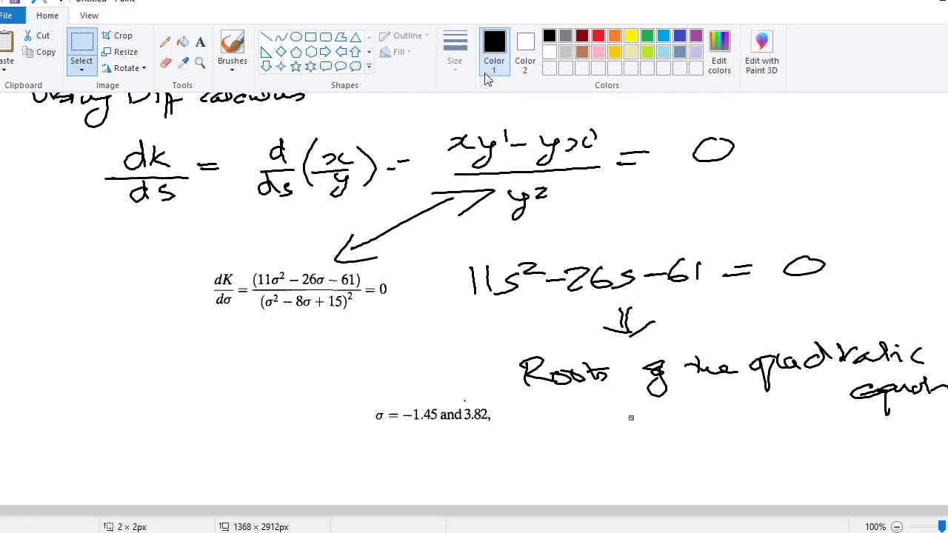
- Draw an arrow from the −1.45 root to a handwritten 'Break away' label
click(239, 57)
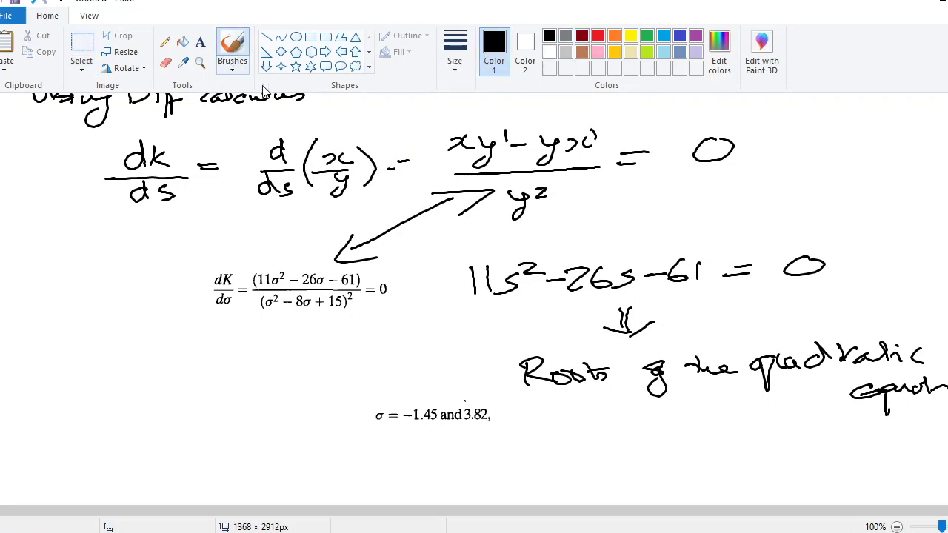
mouse_move(434, 426)
mouse_down()
mouse_move(432, 453)
mouse_move(359, 452)
mouse_move(356, 442)
mouse_move(366, 463)
mouse_up()
mouse_move(189, 445)
mouse_down()
mouse_move(211, 444)
mouse_move(204, 466)
mouse_move(250, 455)
mouse_move(260, 467)
mouse_move(277, 446)
mouse_move(308, 463)
mouse_up()
mouse_move(227, 481)
mouse_down()
mouse_move(217, 486)
mouse_move(261, 481)
mouse_move(291, 502)
mouse_up()
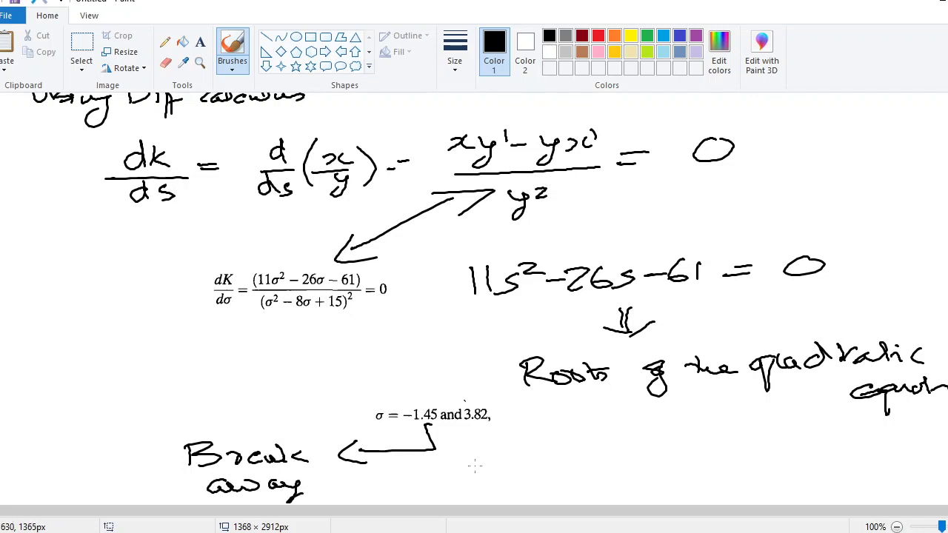
- In red, draw an arrow from the 3.82 root to a handwritten 'Break in' label
click(599, 36)
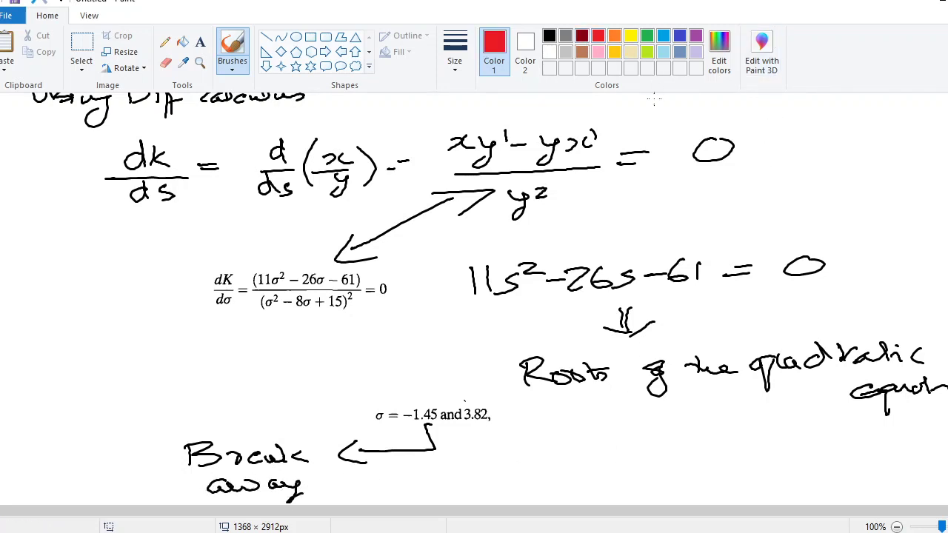
mouse_move(483, 434)
mouse_down()
mouse_move(492, 462)
mouse_move(527, 471)
mouse_up()
mouse_move(565, 445)
mouse_down()
mouse_move(567, 468)
mouse_move(606, 455)
mouse_move(717, 465)
mouse_up()
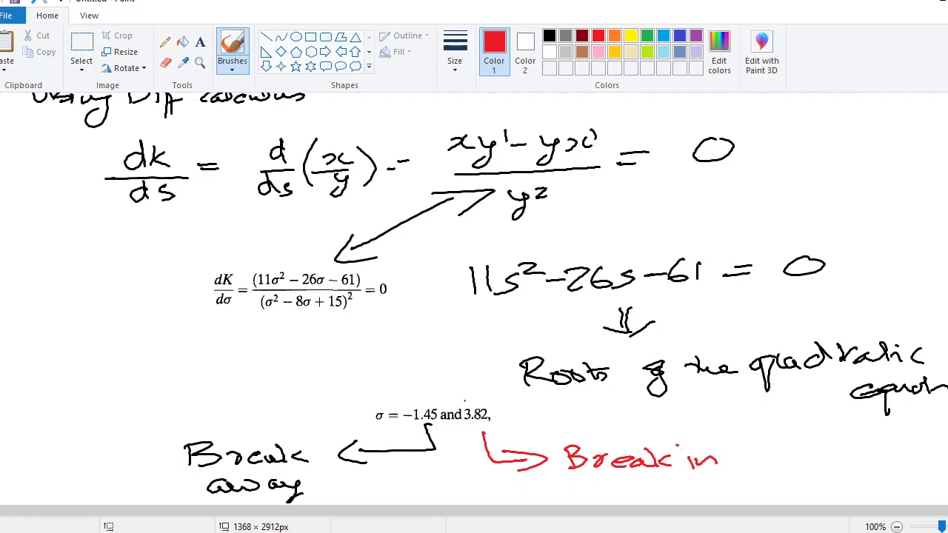
scroll(474, 296, up, 5)
- Scroll through the annotated derivation to review it, then switch to the textbook PDF
scroll(474, 297, up, 1)
scroll(474, 296, down, 7)
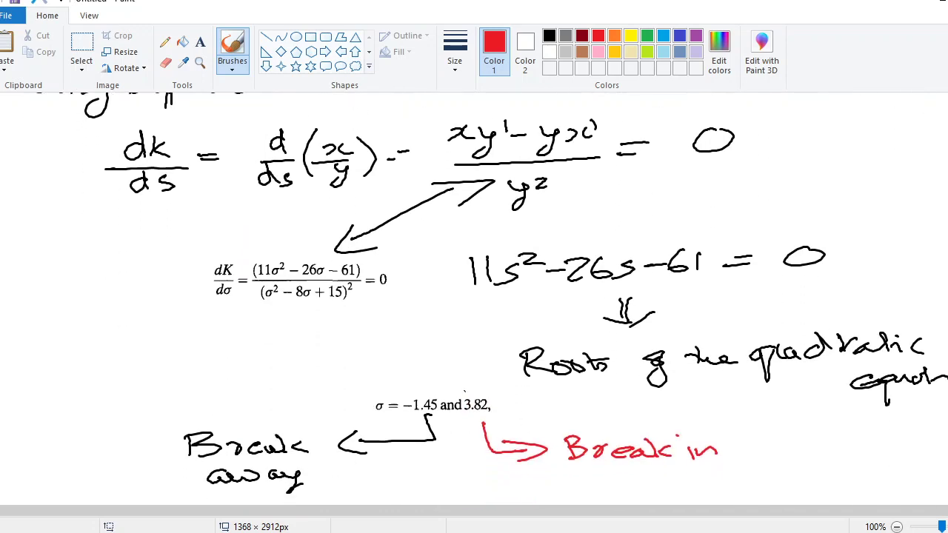
scroll(474, 296, up, 6)
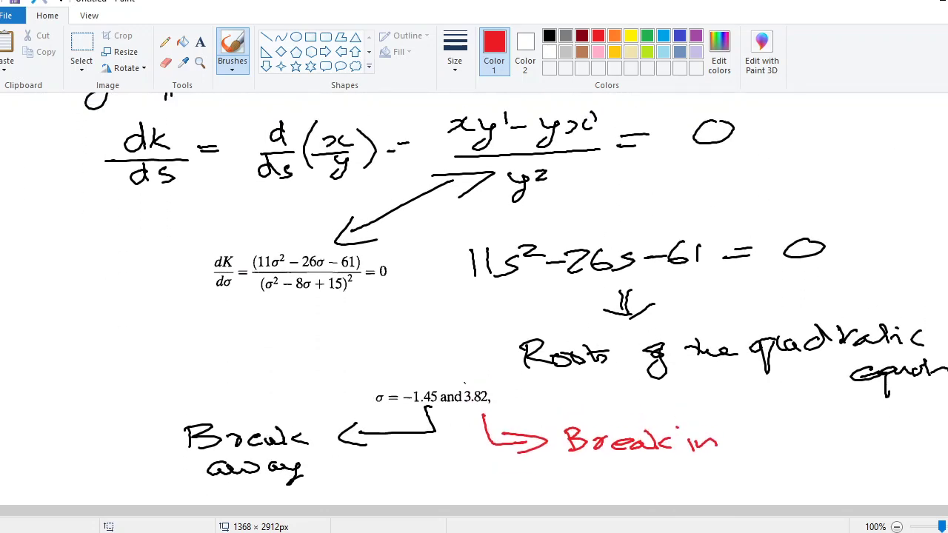
scroll(474, 296, down, 4)
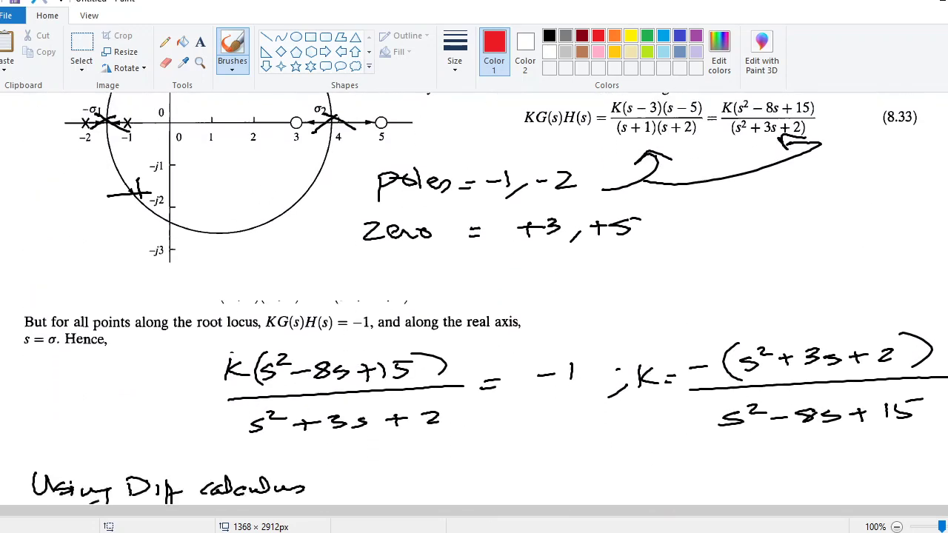
scroll(474, 296, up, 8)
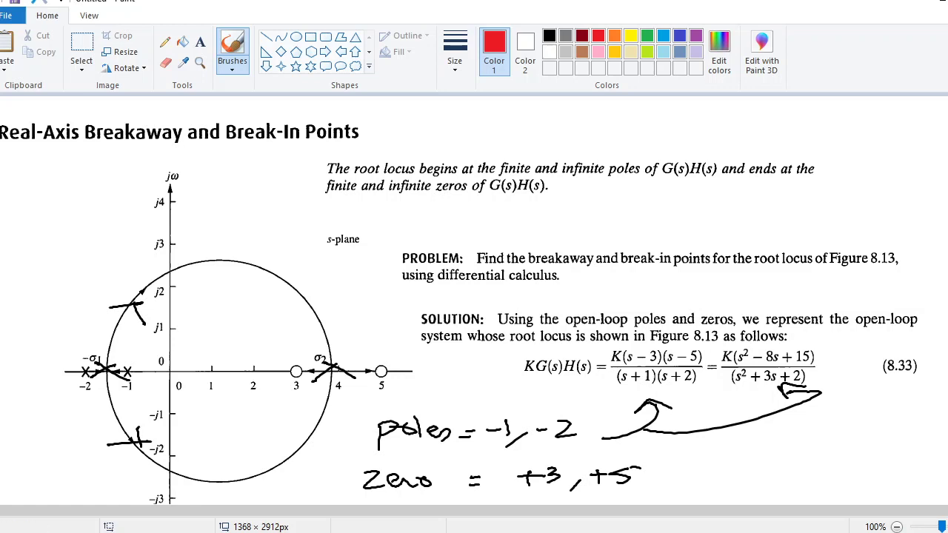
key(alt+Tab)
- Scroll the PDF to page 405 so Example 8.4 and Eq. (8.37) are in view
scroll(444, 434, down, 10)
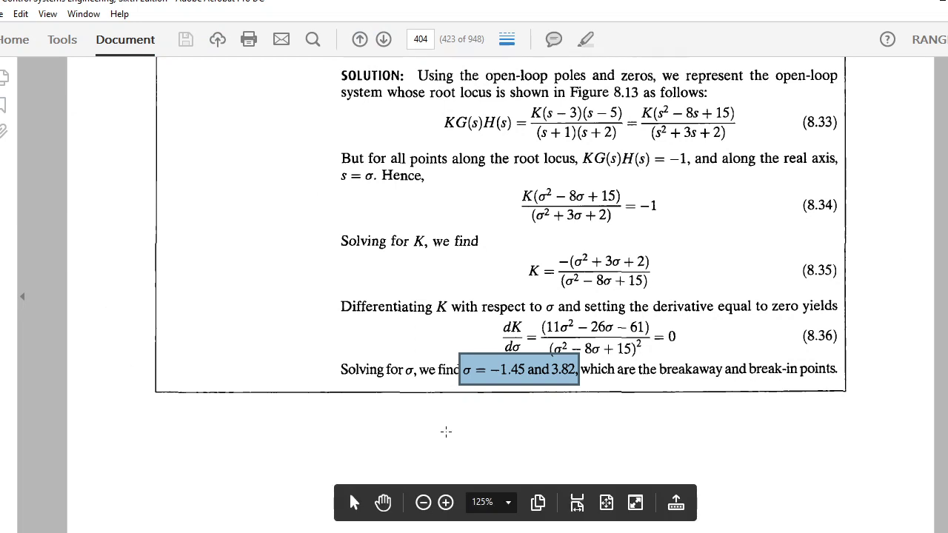
scroll(448, 425, down, 5)
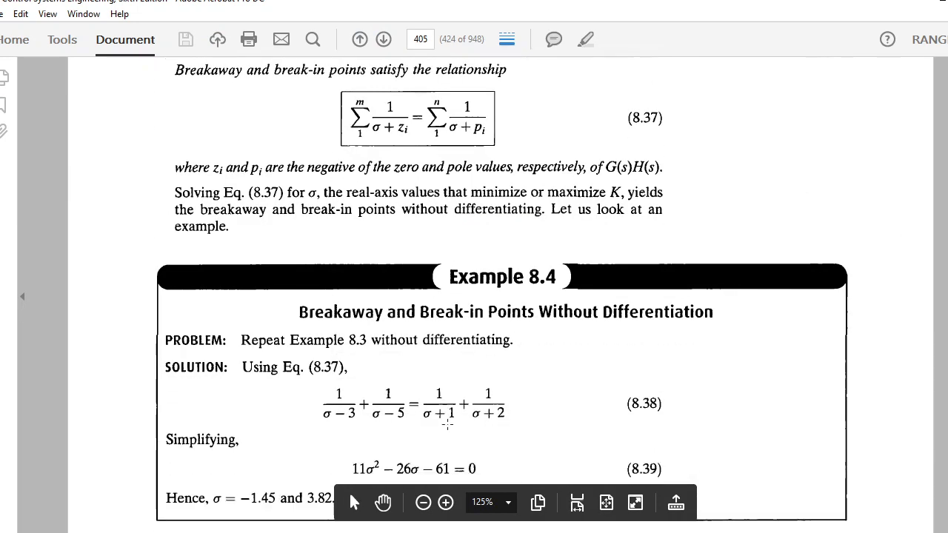
scroll(447, 424, down, 1)
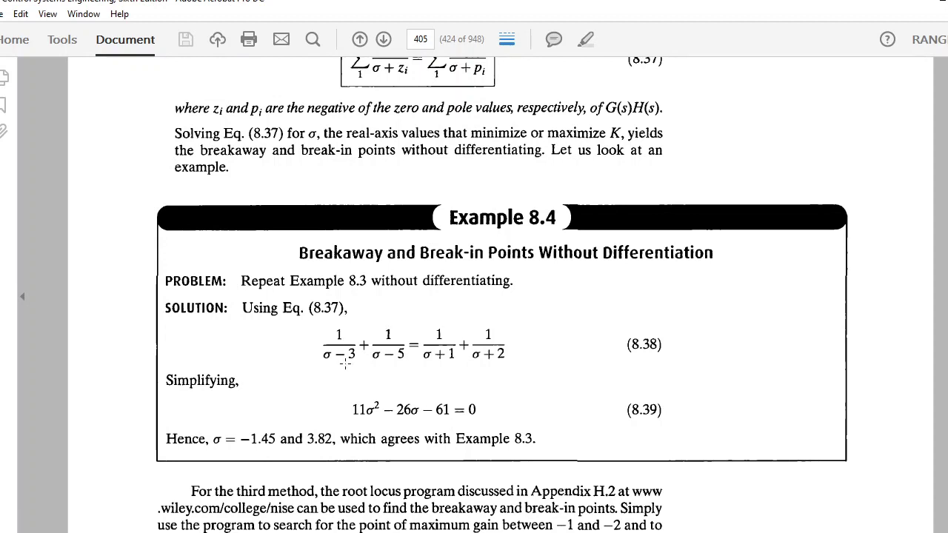
scroll(345, 363, down, 1)
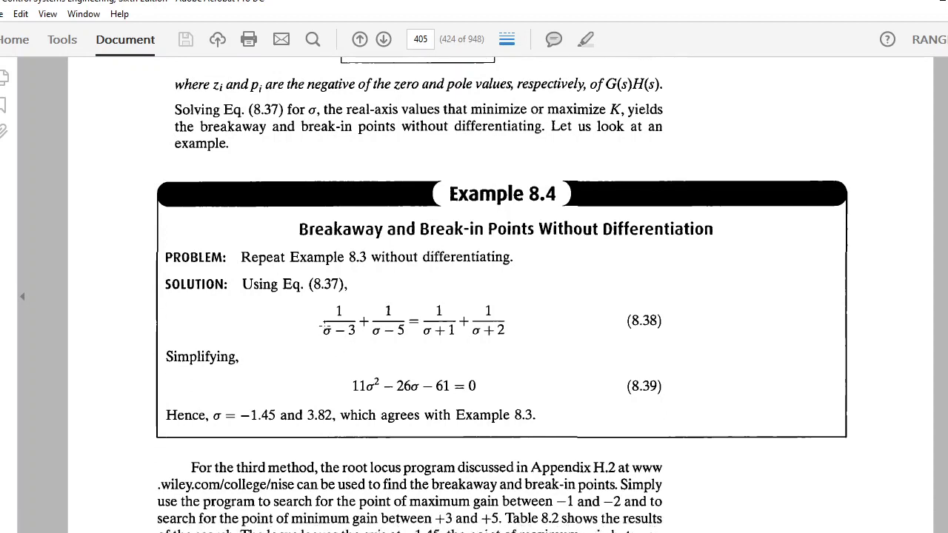
scroll(320, 291, up, 1)
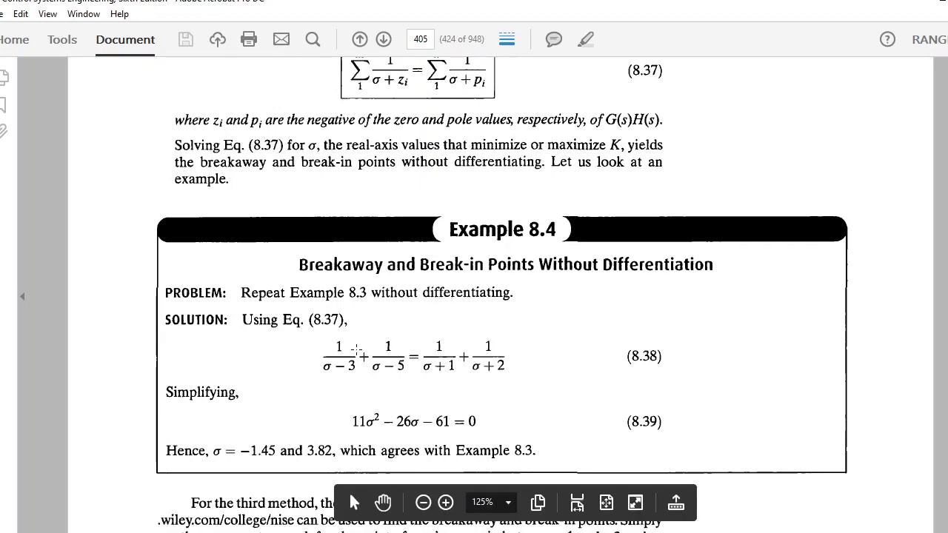
scroll(454, 375, down, 1)
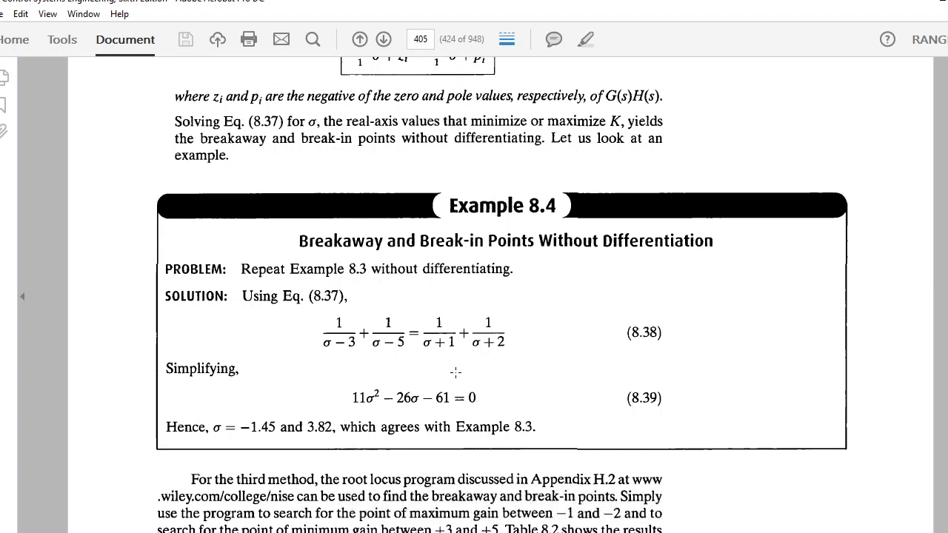
scroll(455, 373, down, 4)
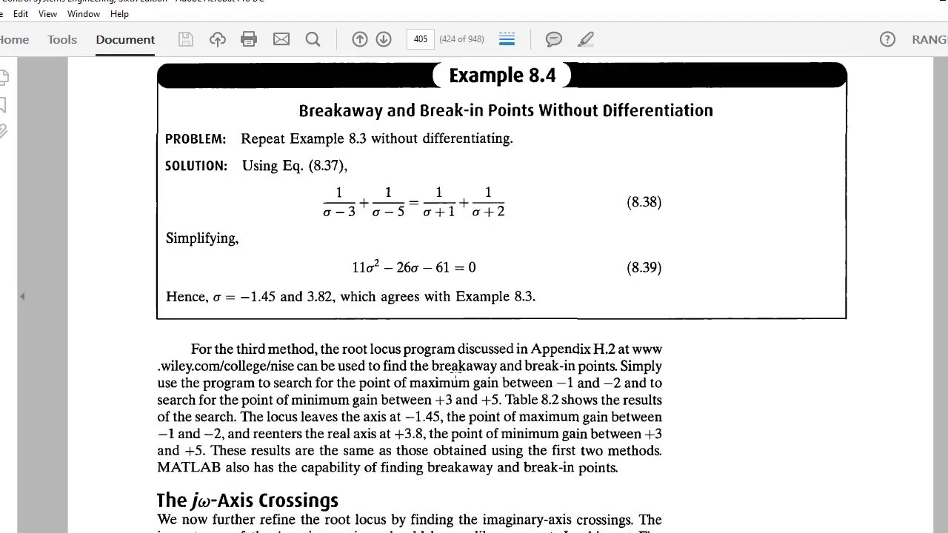
scroll(461, 382, up, 1)
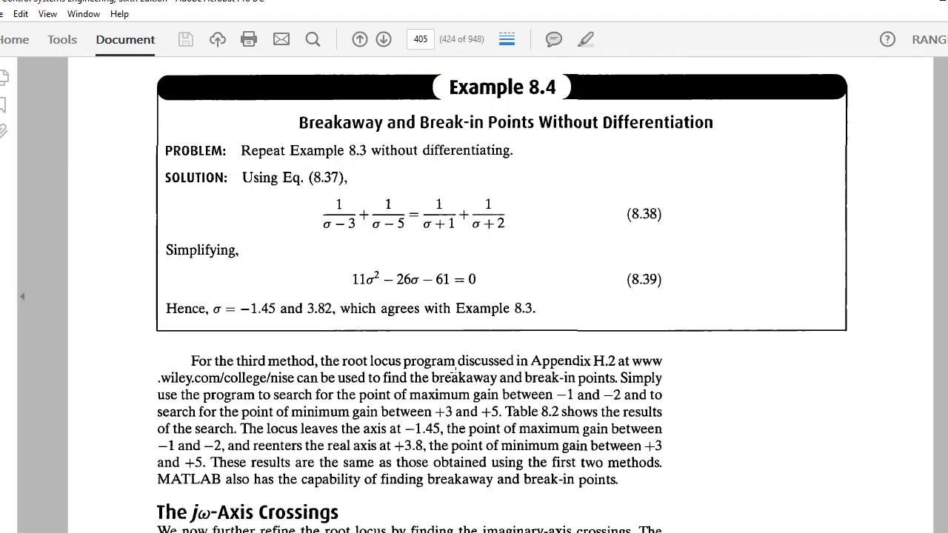
scroll(456, 370, up, 5)
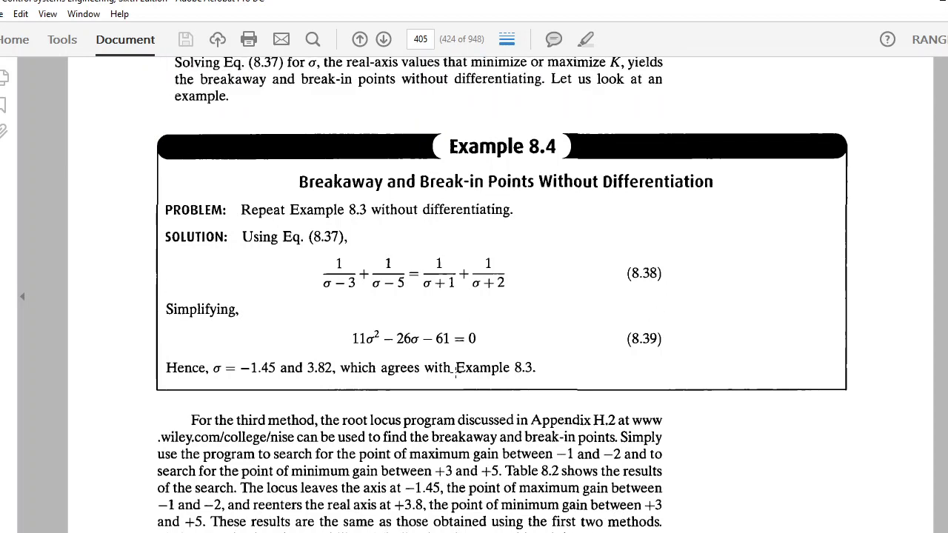
scroll(455, 373, up, 2)
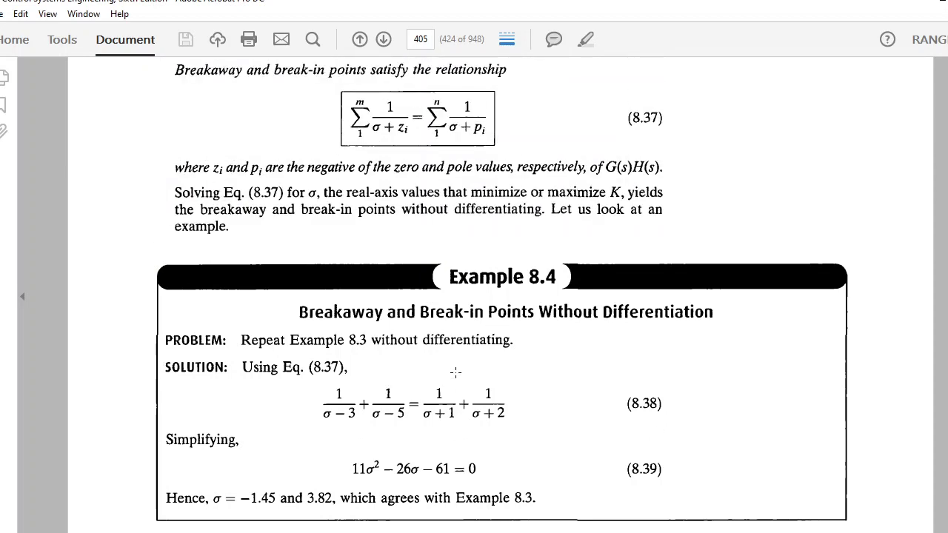